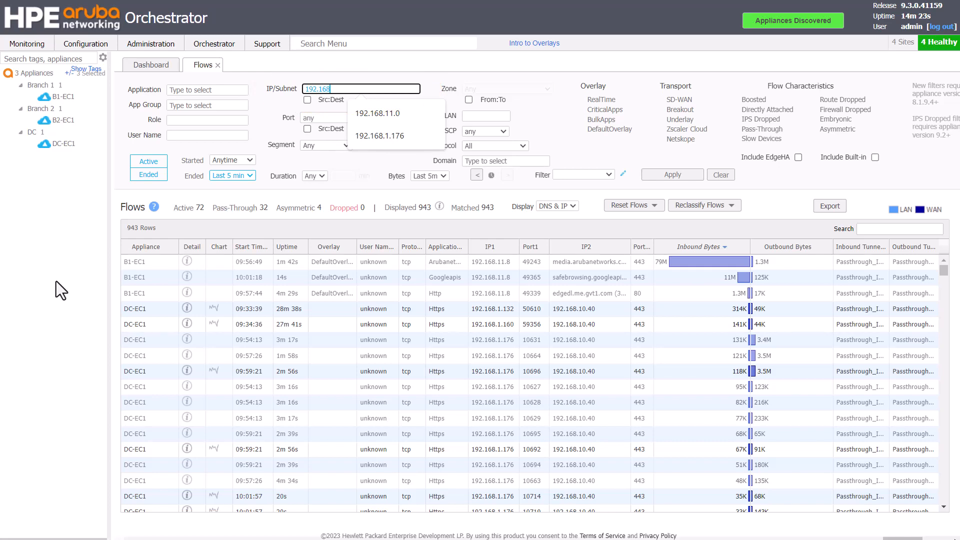
# Filter the flows by IP/subnet 192.168.11.0 and limit them to the DC-EC1 and B1-EC1 appliances.
pyautogui.press('Return')
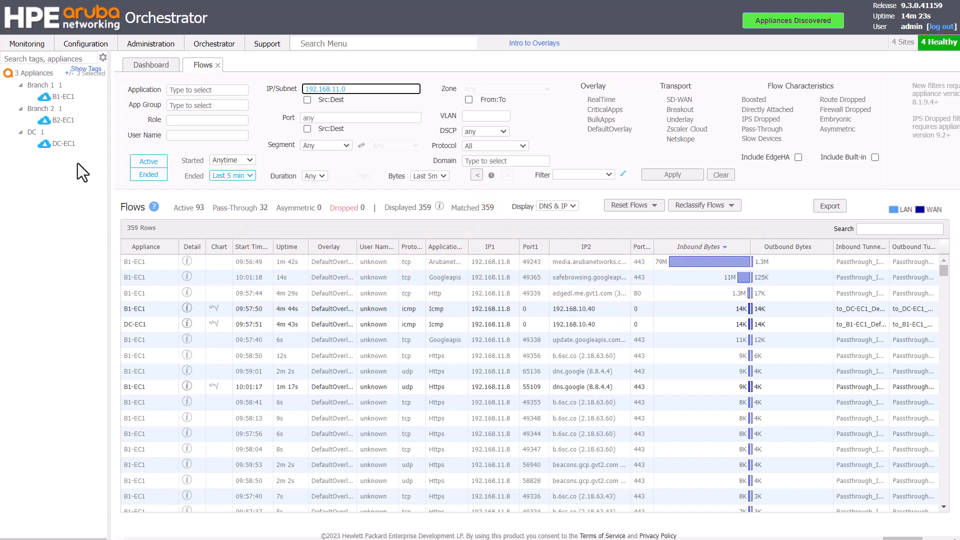
pyautogui.click(62, 144)
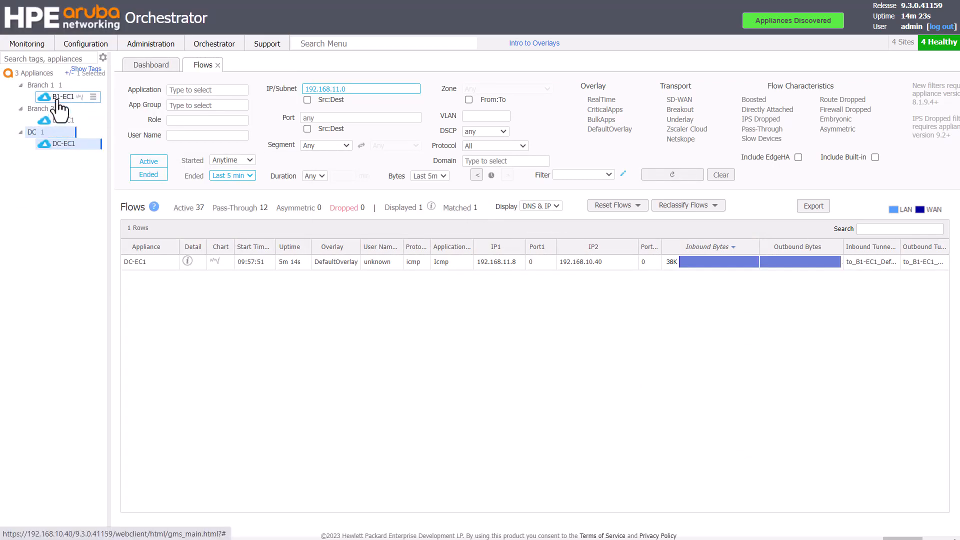
pyautogui.moveTo(59, 106)
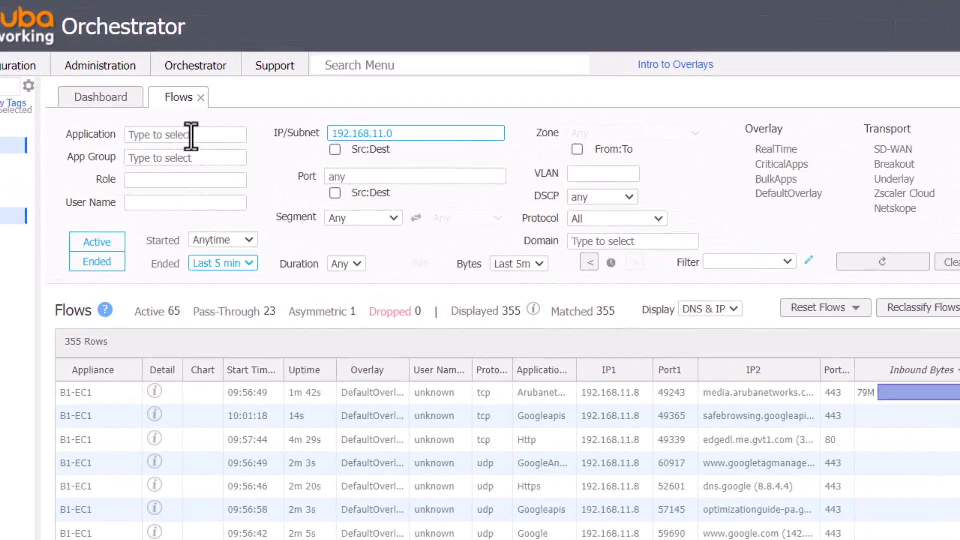
# Set the Application filter of the flows to Http.
pyautogui.click(191, 135)
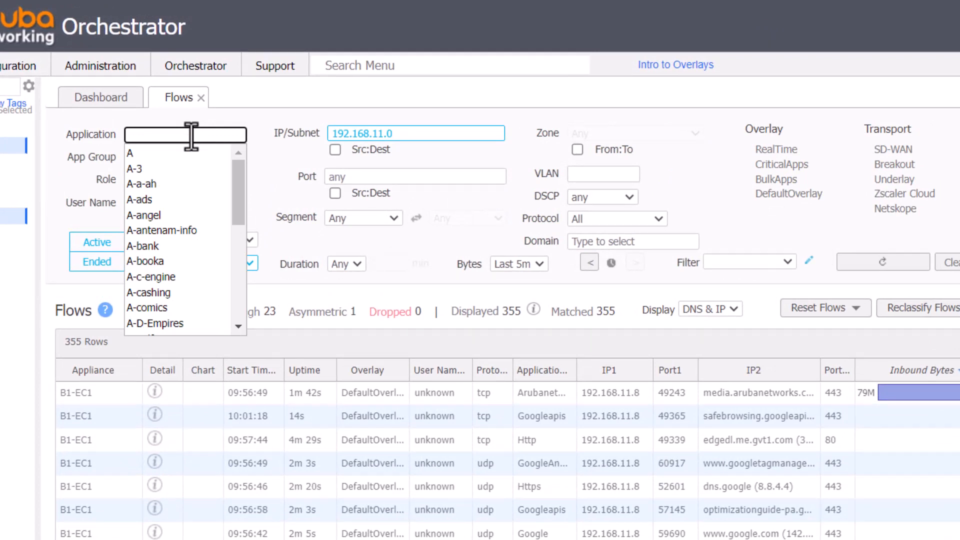
pyautogui.write('http')
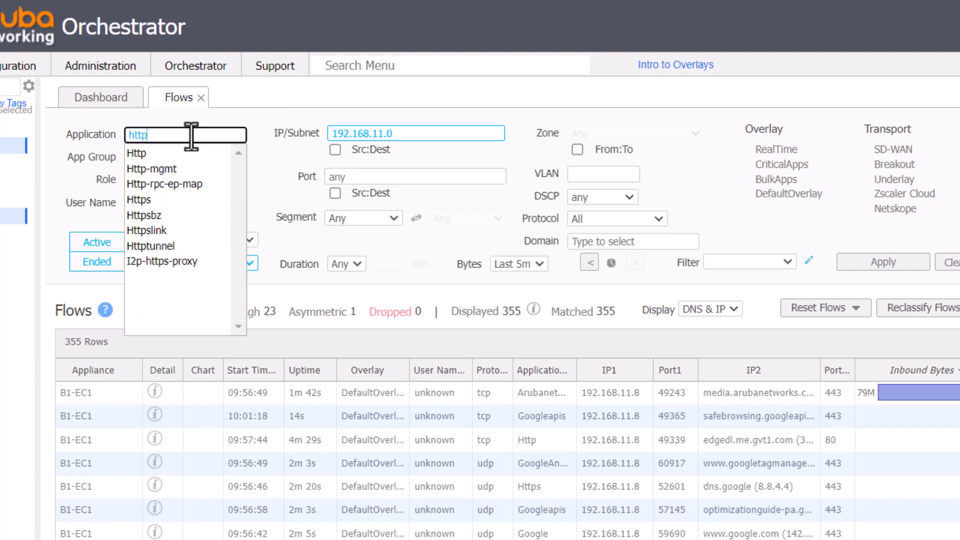
pyautogui.click(163, 154)
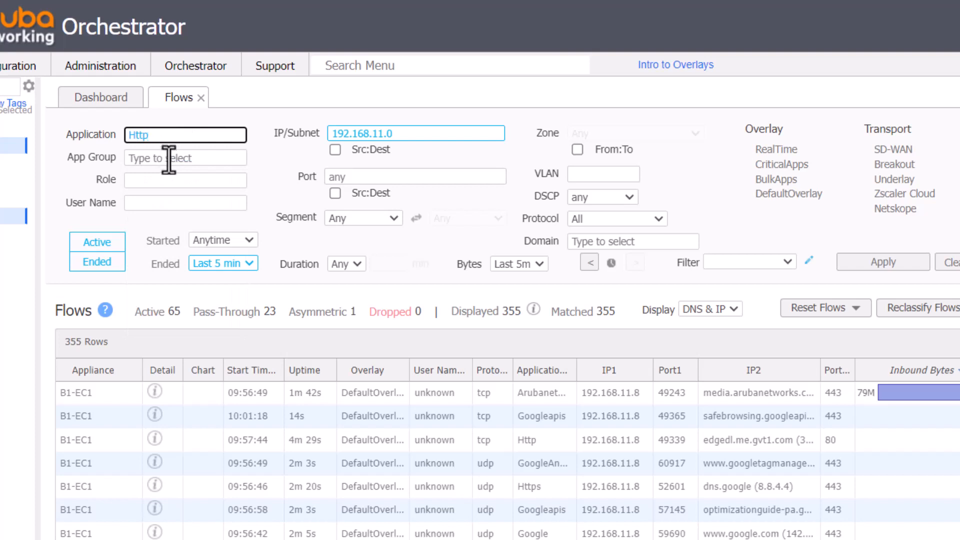
# Set the App Group filter to Web_Hosting, leaving the role and user name filters empty.
pyautogui.click(182, 158)
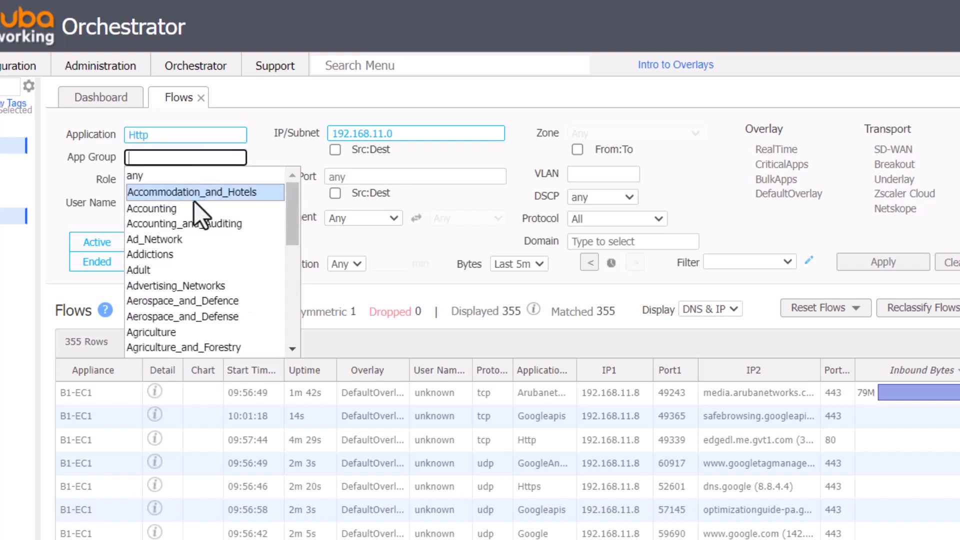
pyautogui.scroll(-6, 194, 209)
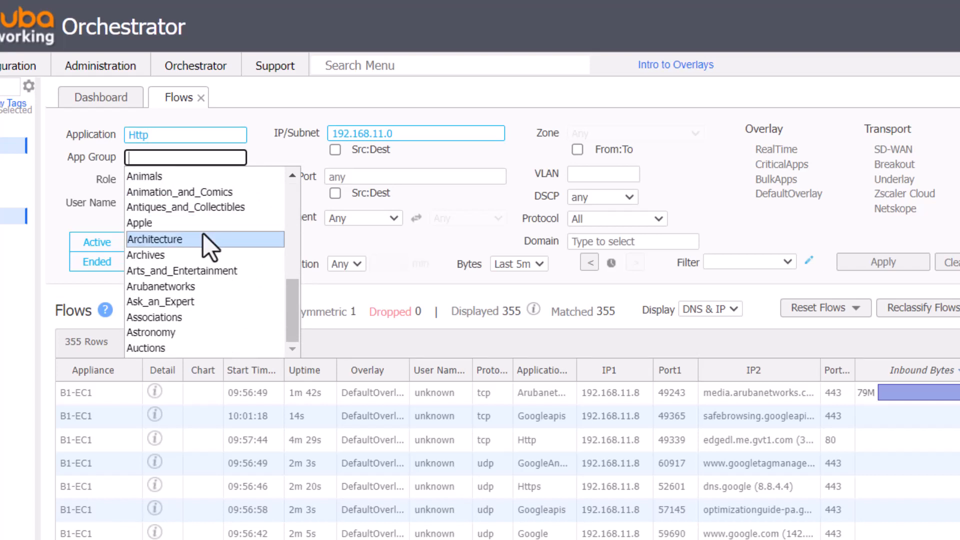
pyautogui.write('w')
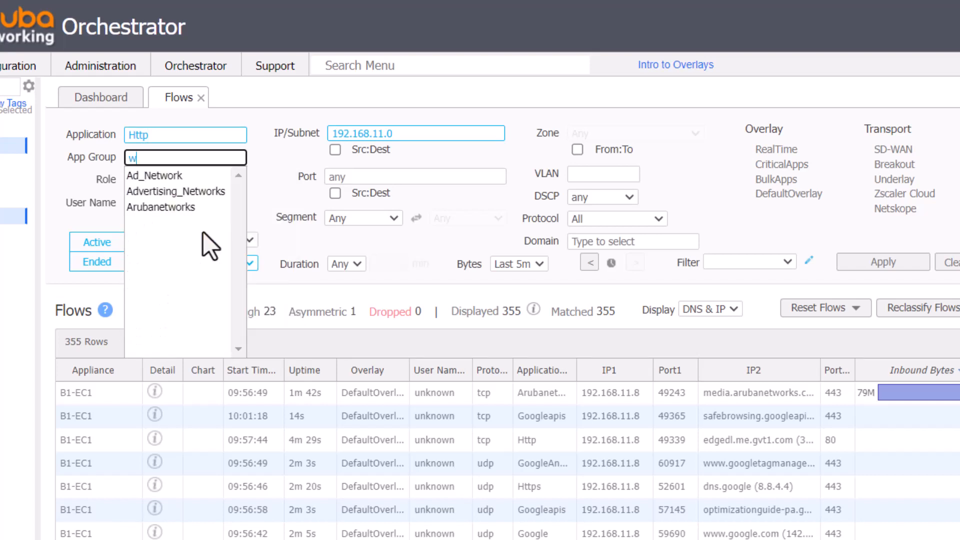
pyautogui.write('e')
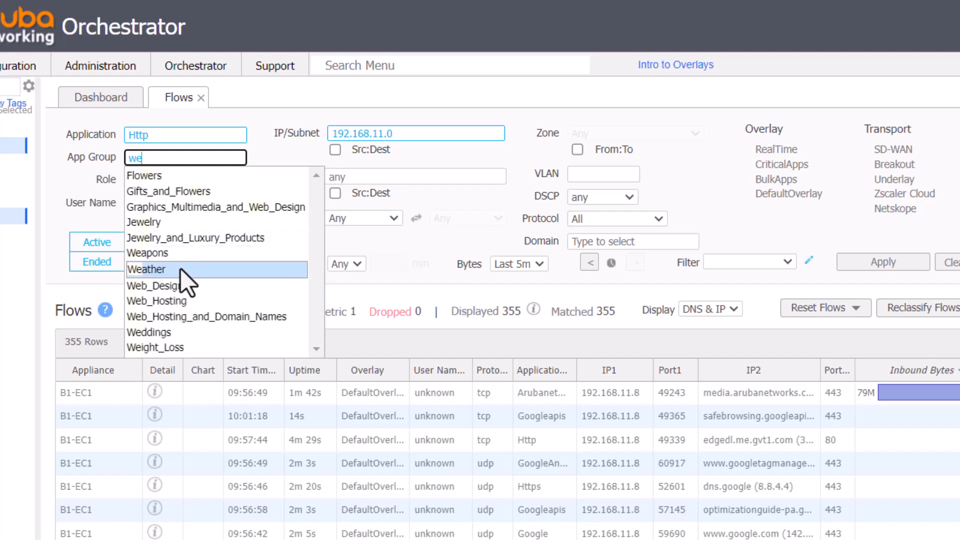
pyautogui.click(178, 295)
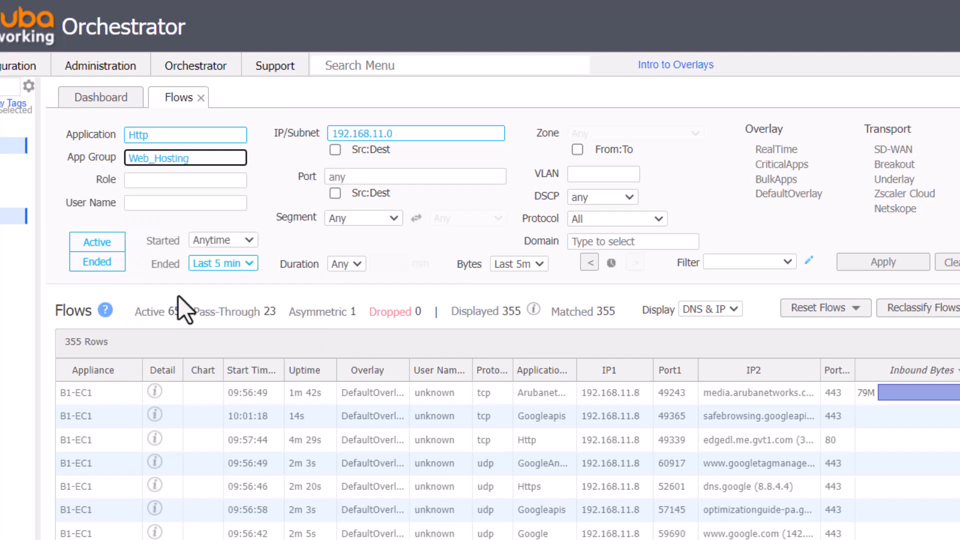
pyautogui.click(167, 183)
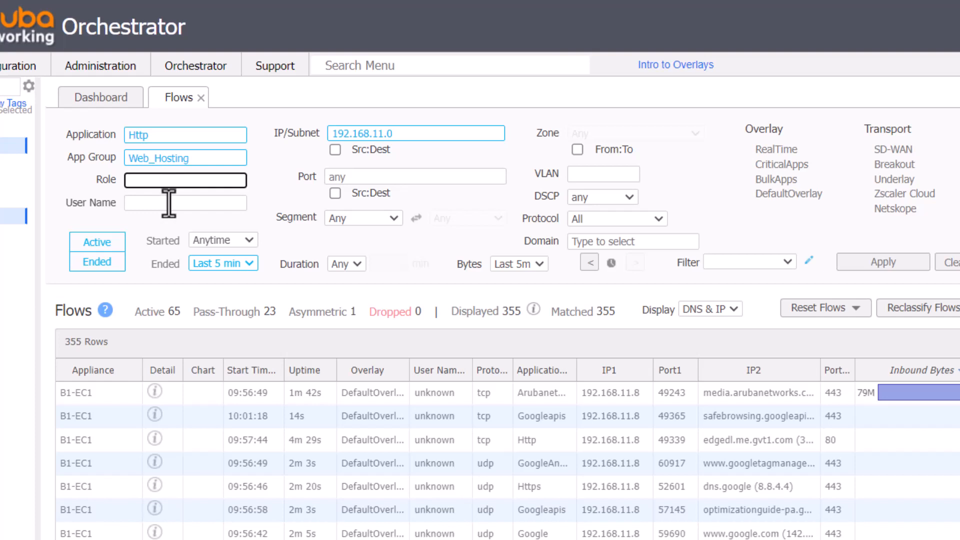
pyautogui.click(169, 202)
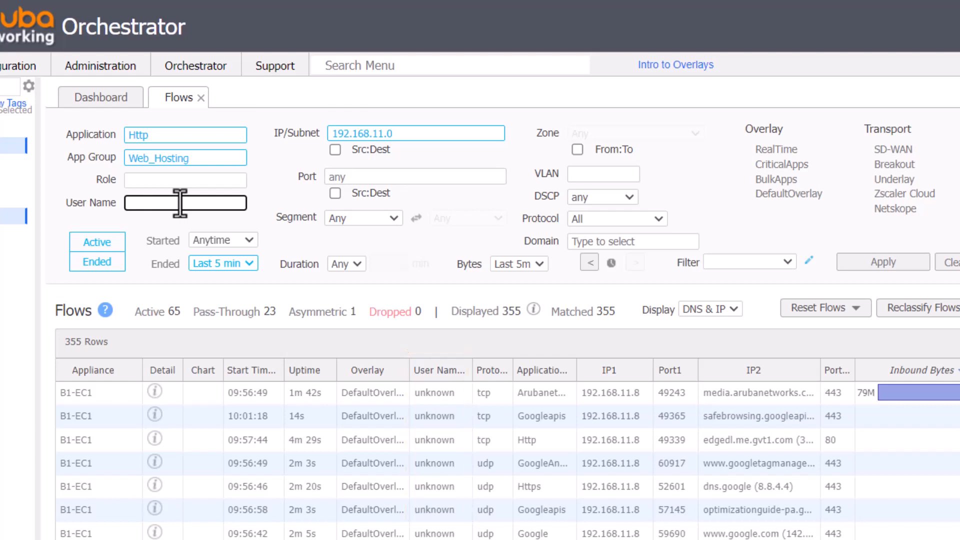
# Change the IP/Subnet filter to 192.168.11.0/24.
pyautogui.click(404, 131)
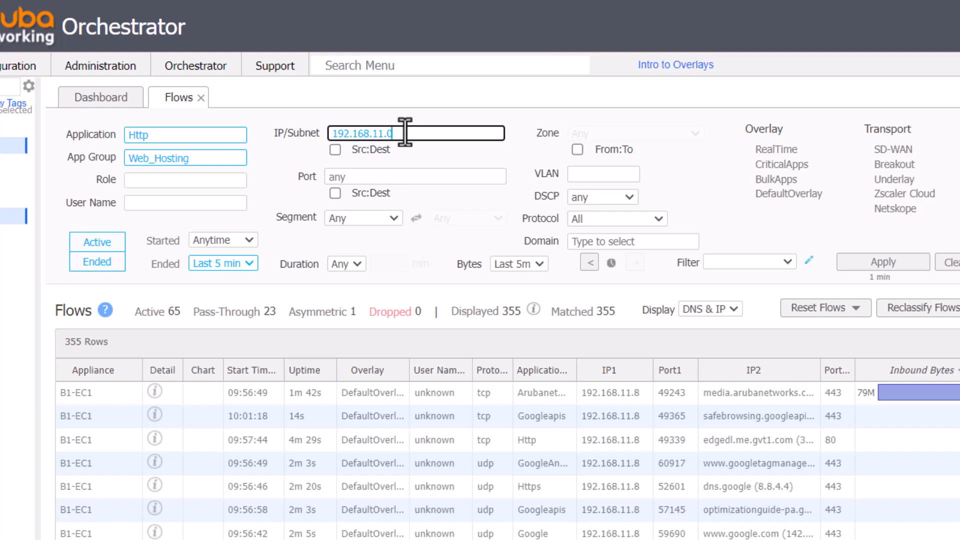
pyautogui.press('BackSpace')
pyautogui.write('8')
pyautogui.press('BackSpace')
pyautogui.write('0/24')
# Split the IP/Subnet filter into source 192.168.11.8 and destination 8.8.8.8, and enable separate source and destination ports.
pyautogui.click(372, 149)
pyautogui.click(371, 133)
pyautogui.write('192.168.11.8')
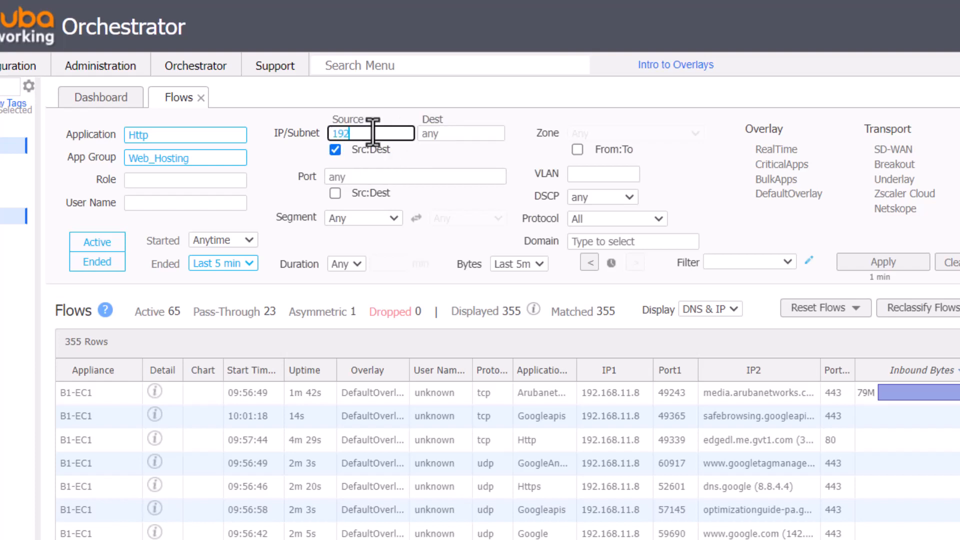
pyautogui.press('Tab')
pyautogui.write('8.8.8.8')
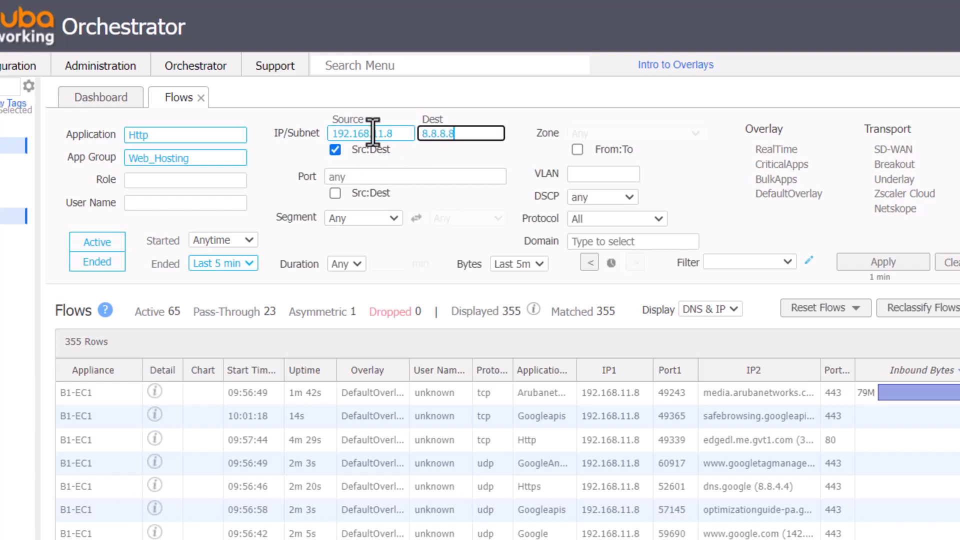
pyautogui.click(407, 176)
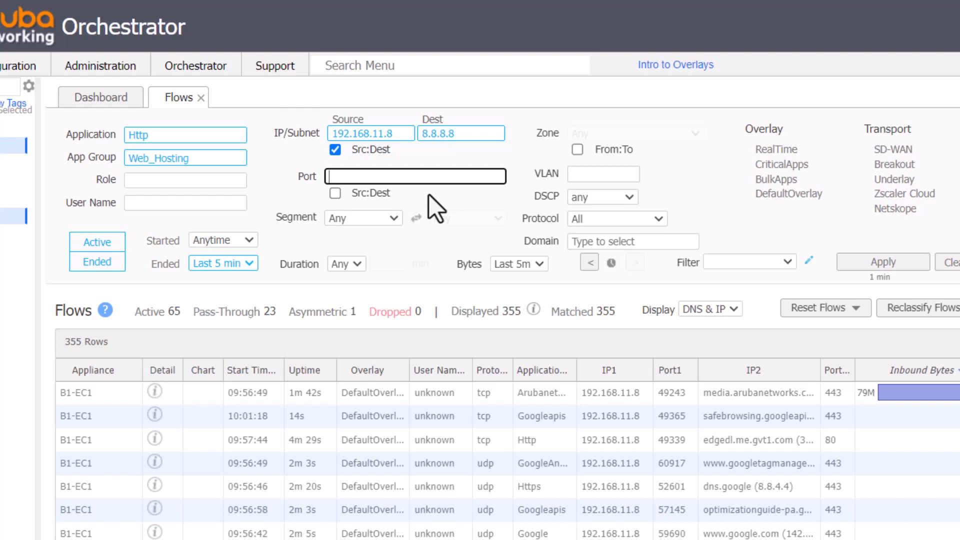
pyautogui.click(378, 195)
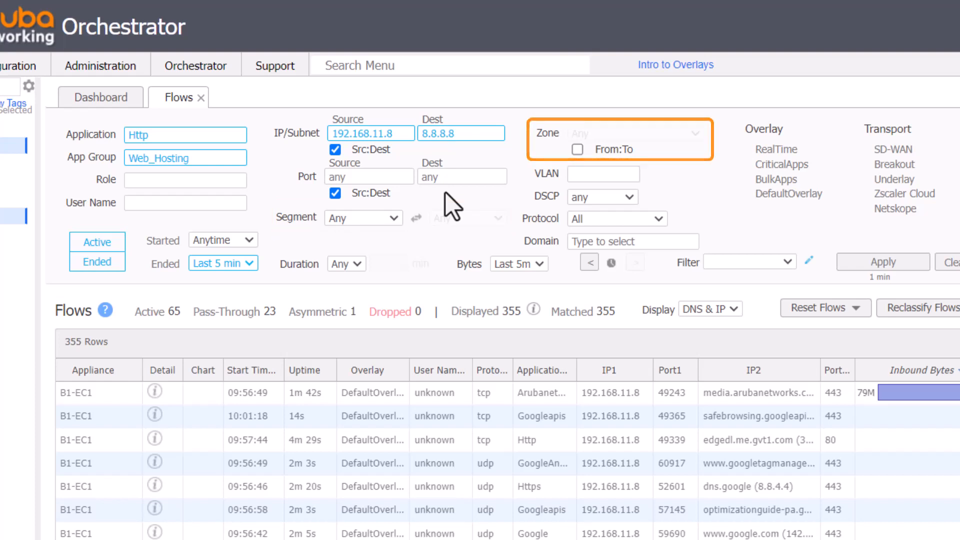
# Restrict the flow filter to VLAN 10 and the tcp protocol, keeping DSCP at any and the domain empty.
pyautogui.click(588, 175)
pyautogui.write('10')
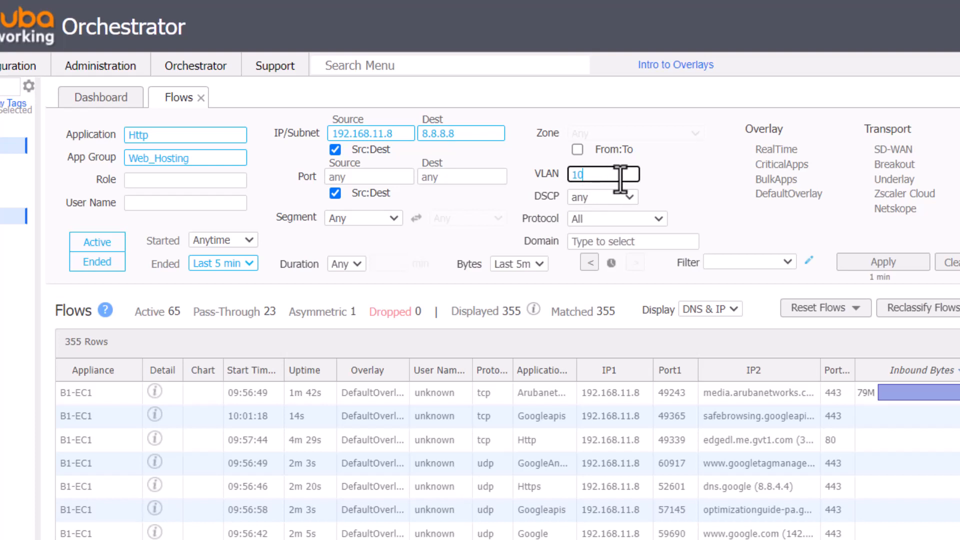
pyautogui.click(629, 195)
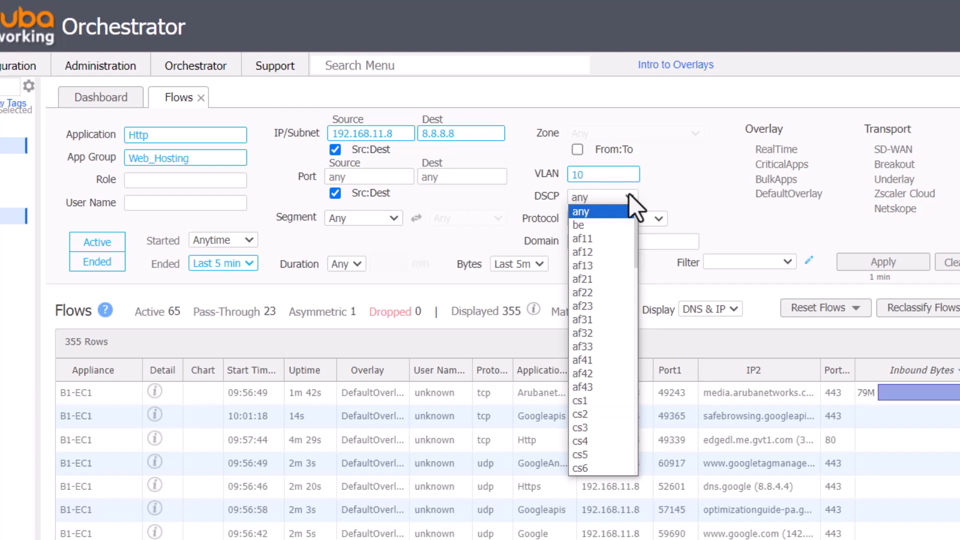
pyautogui.click(629, 194)
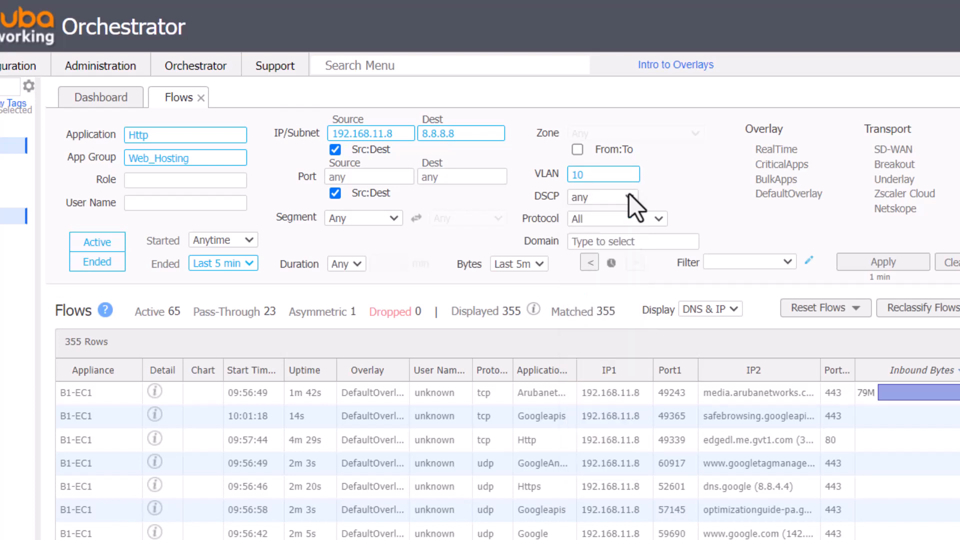
pyautogui.click(661, 218)
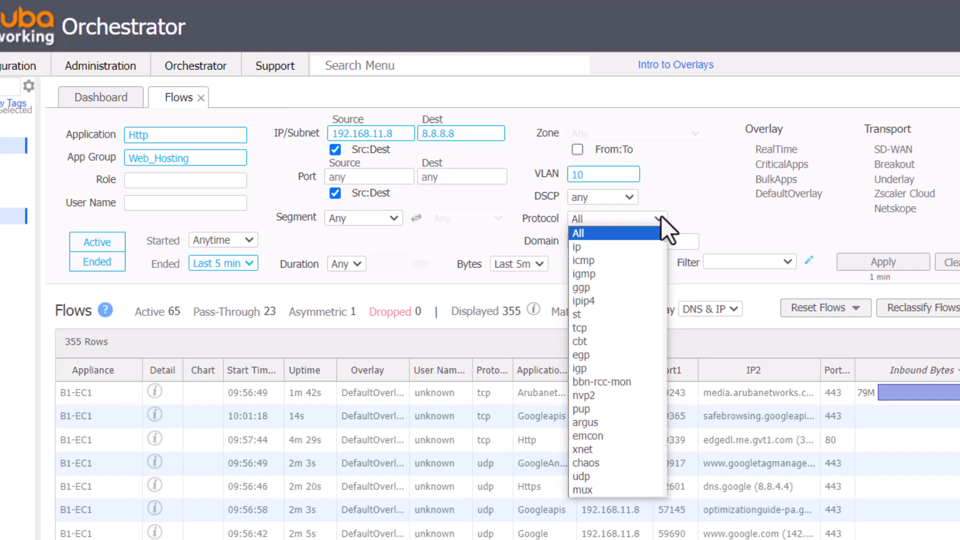
pyautogui.click(617, 325)
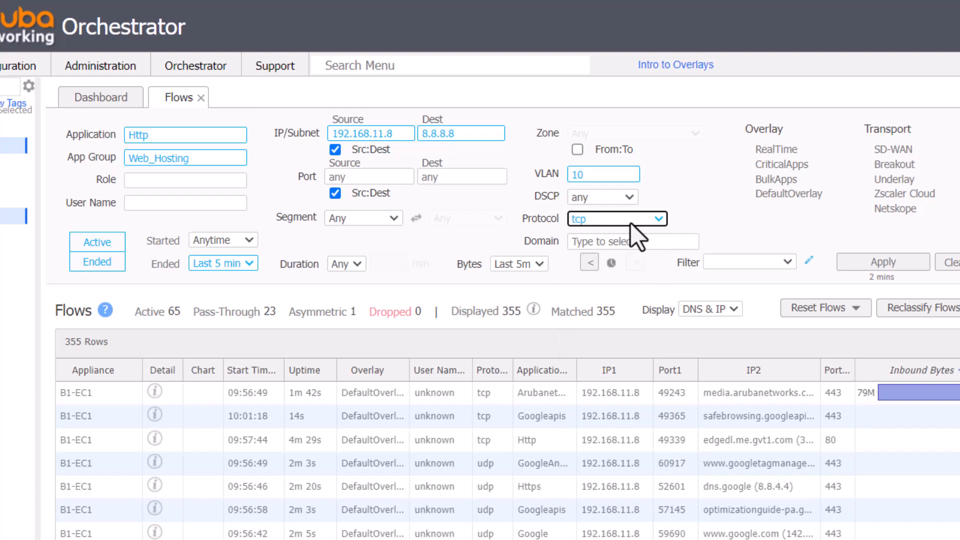
pyautogui.click(682, 241)
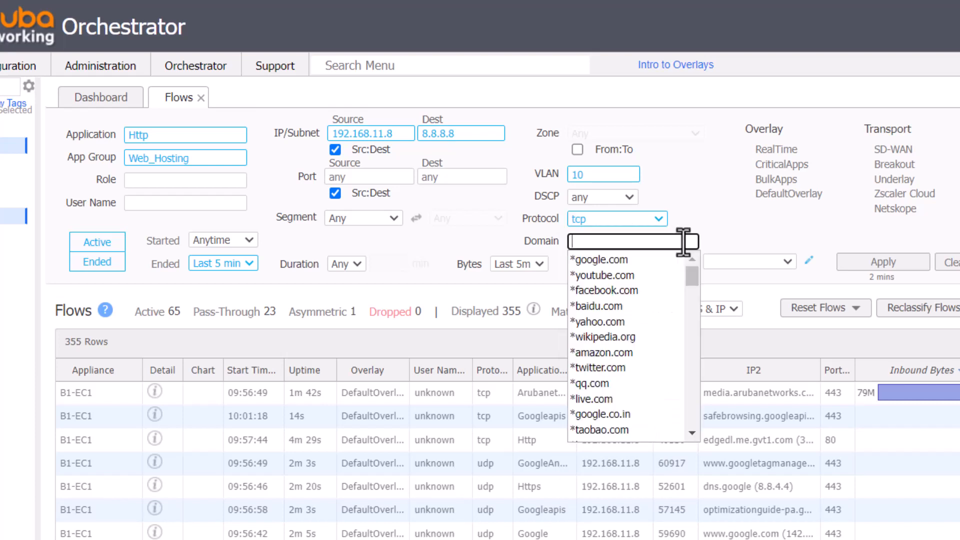
pyautogui.click(706, 224)
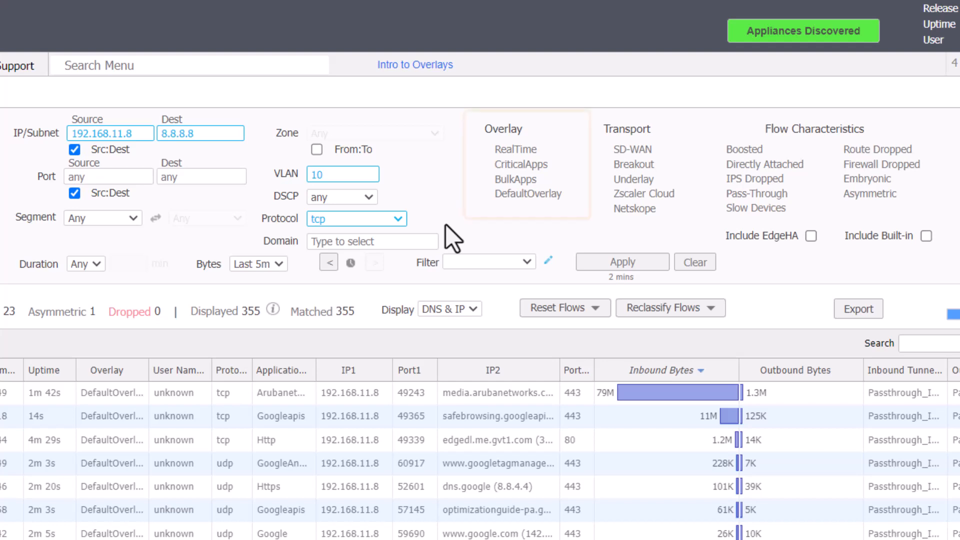
# Restrict the flow filter to the RealTime, CriticalApps and DefaultOverlay overlays and to Breakout transport.
pyautogui.click(522, 150)
pyautogui.click(522, 164)
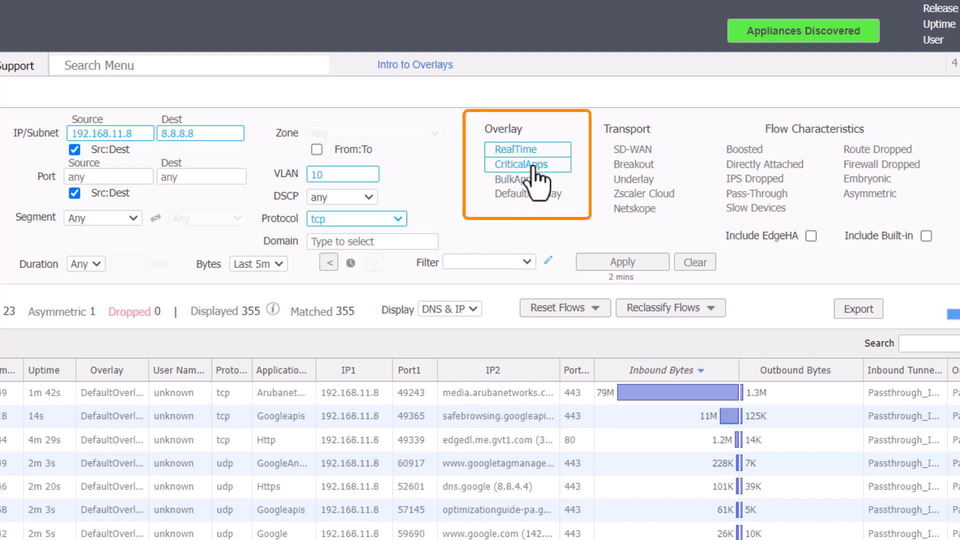
pyautogui.click(530, 194)
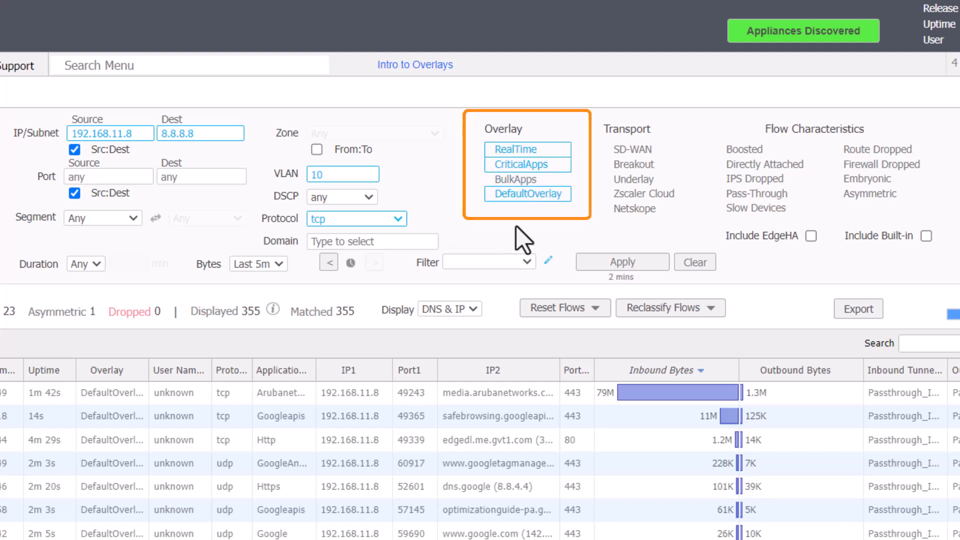
pyautogui.click(668, 165)
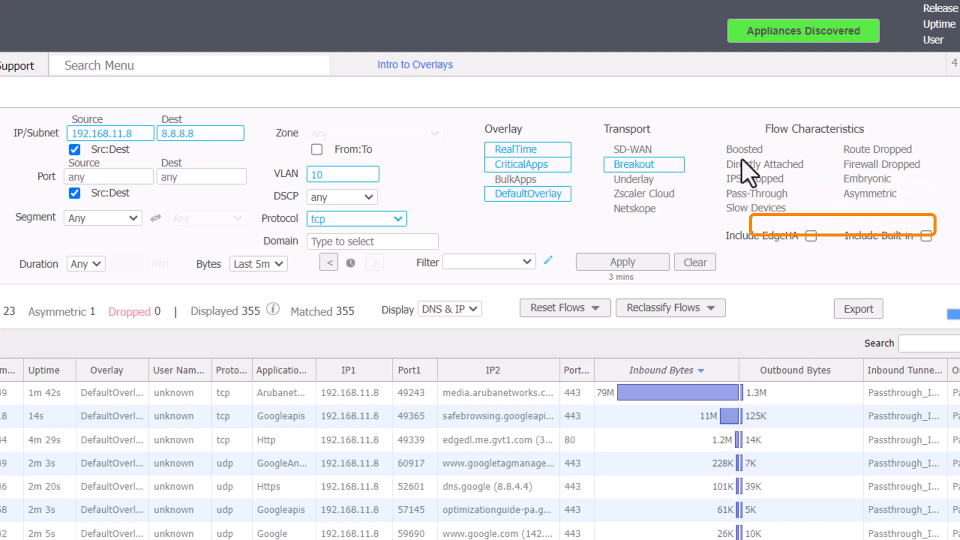
# Include EdgeHA flows in the filter, leaving built-in flows excluded.
pyautogui.click(810, 236)
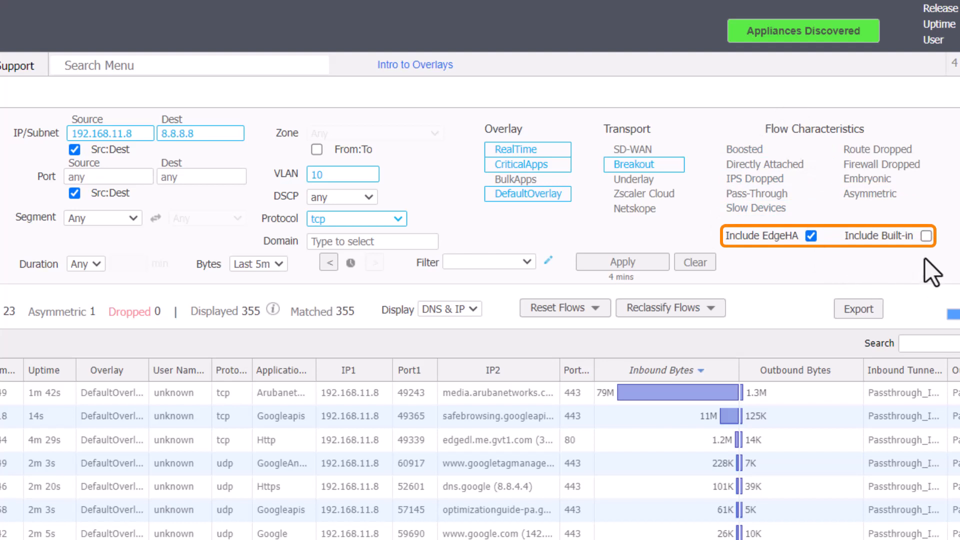
pyautogui.click(926, 236)
pyautogui.click(926, 236)
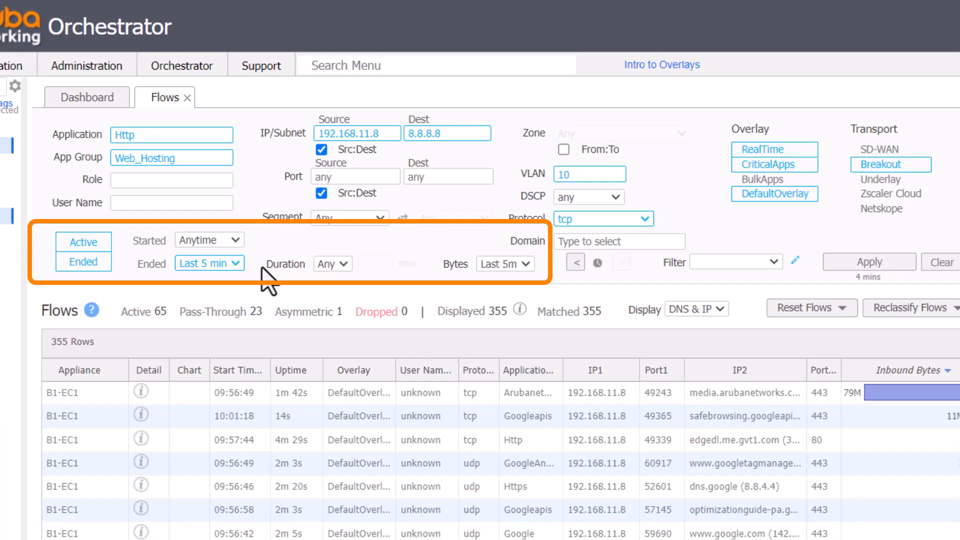
# Set the Started time range to Custom and check the range choices for ended flows.
pyautogui.click(238, 239)
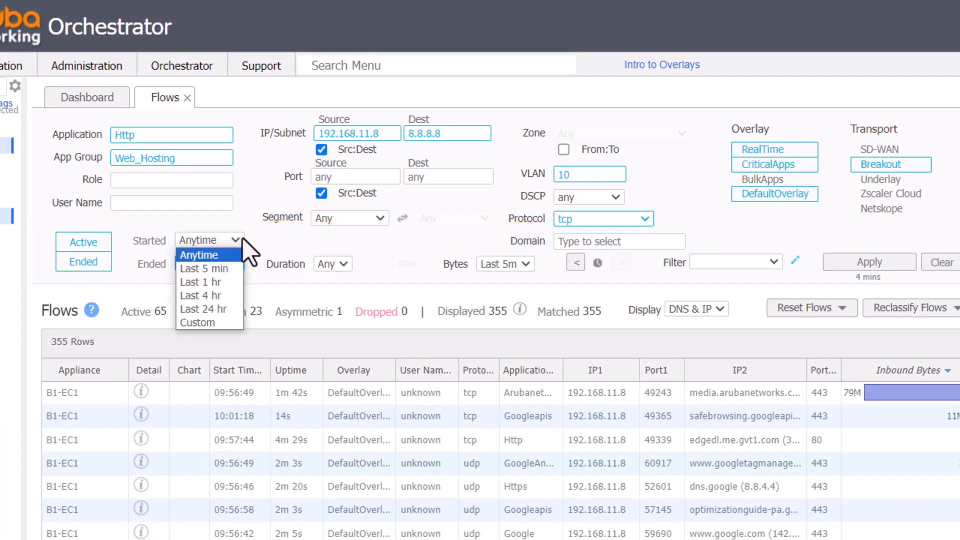
pyautogui.click(212, 322)
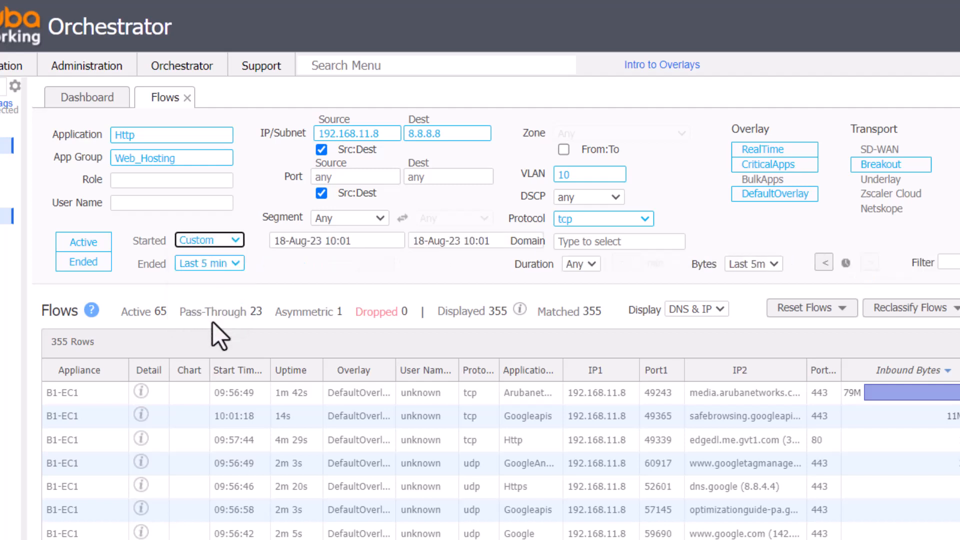
pyautogui.click(234, 264)
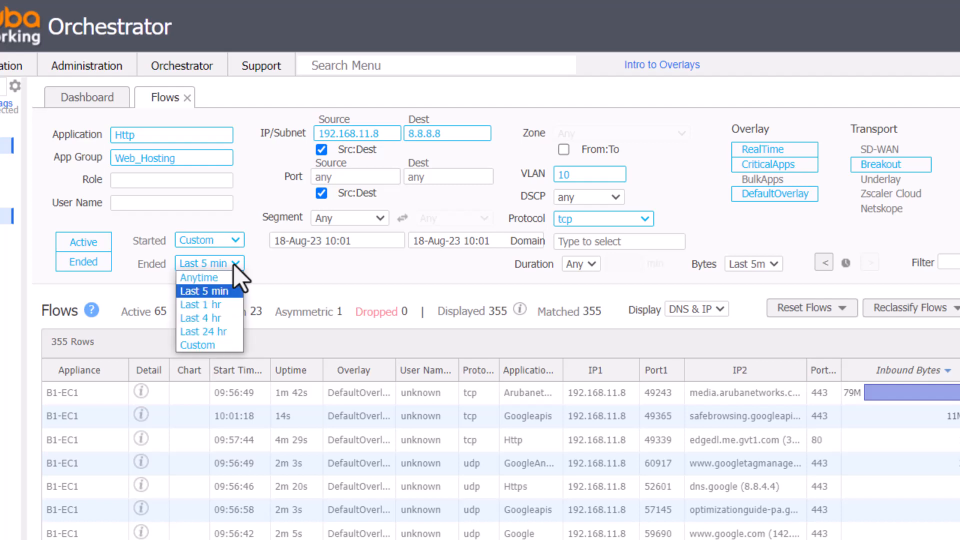
pyautogui.click(233, 264)
# Limit the flow filter to active flows by excluding ended ones, and set the Started time range to Anytime.
pyautogui.click(84, 261)
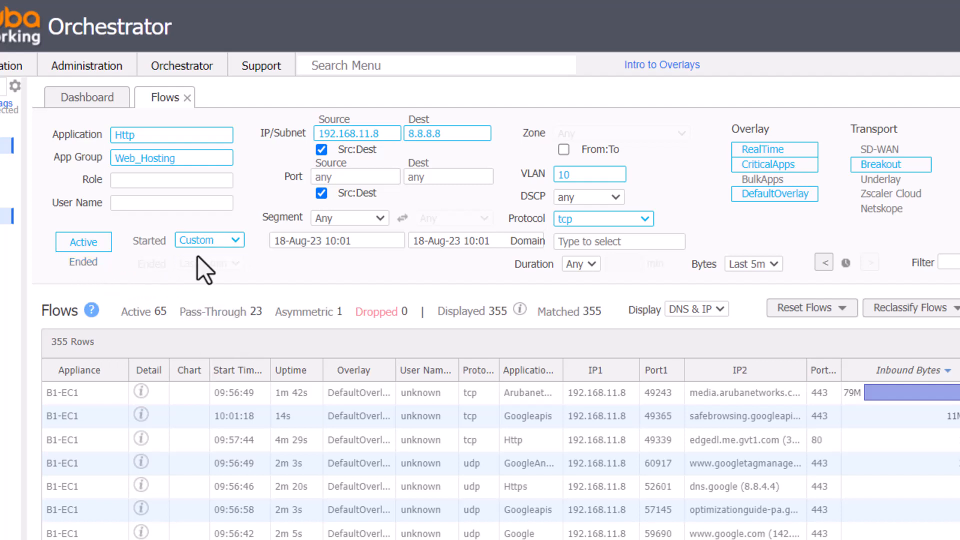
pyautogui.click(235, 242)
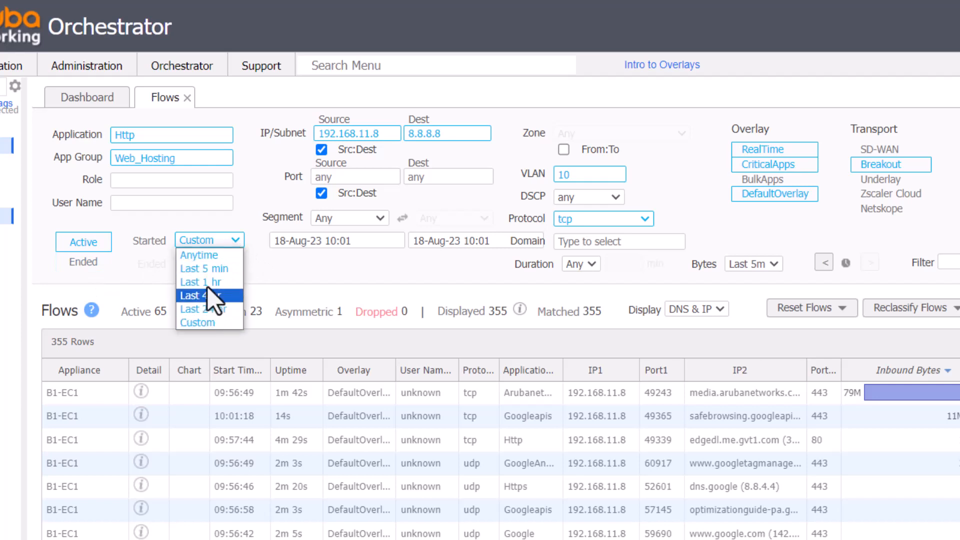
pyautogui.click(204, 256)
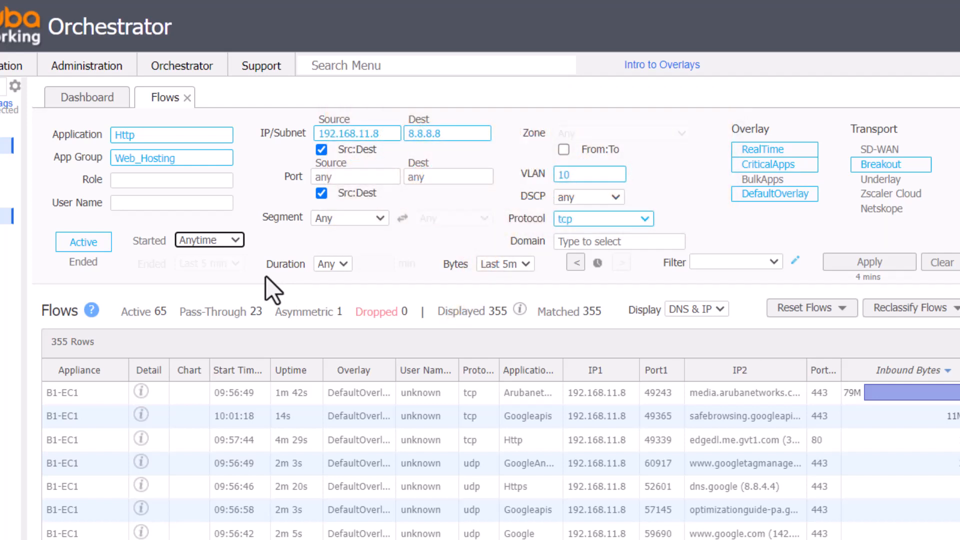
# Set the flow filter's Duration comparison to less than (<) and its Bytes option to Total.
pyautogui.click(340, 264)
pyautogui.click(333, 292)
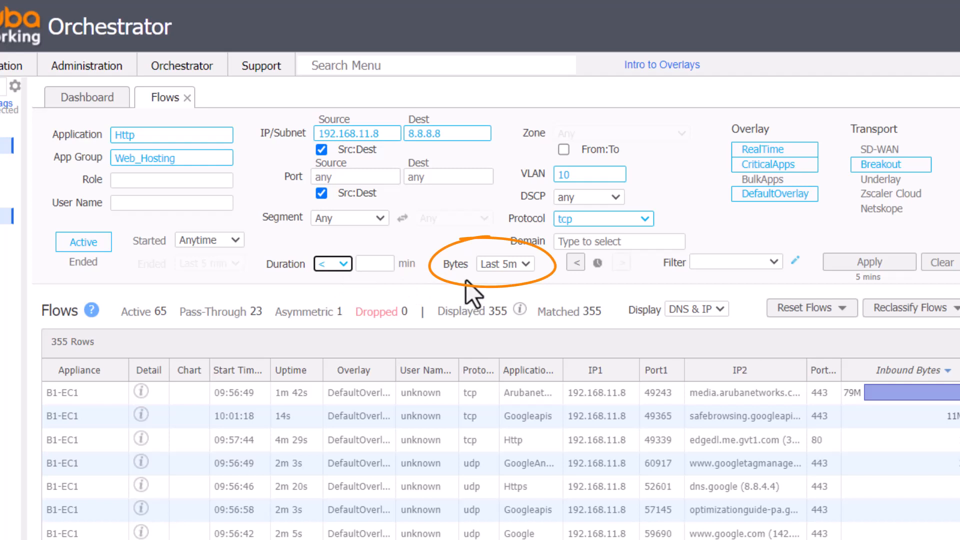
pyautogui.click(522, 269)
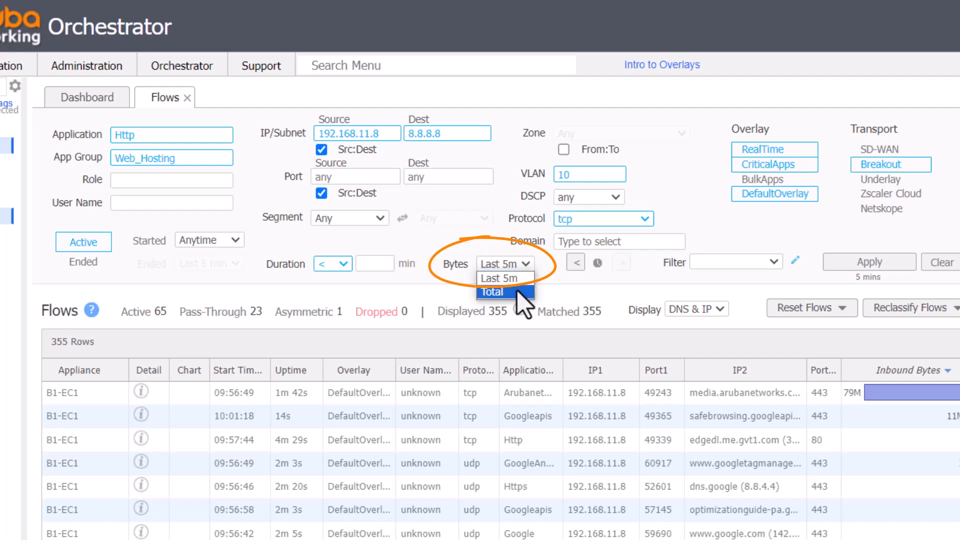
pyautogui.click(514, 289)
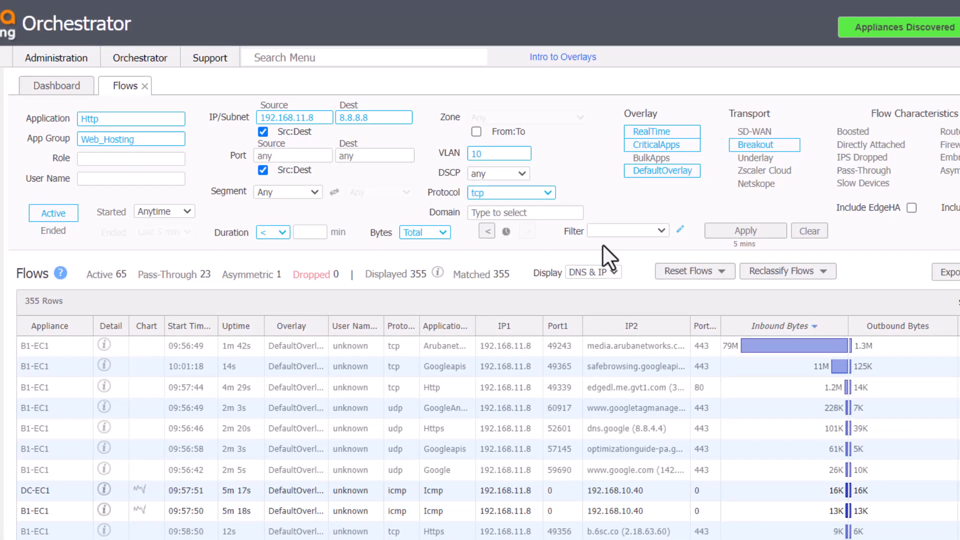
# Clear all filter criteria and refresh the flow list with Bytes set to Total.
pyautogui.click(810, 231)
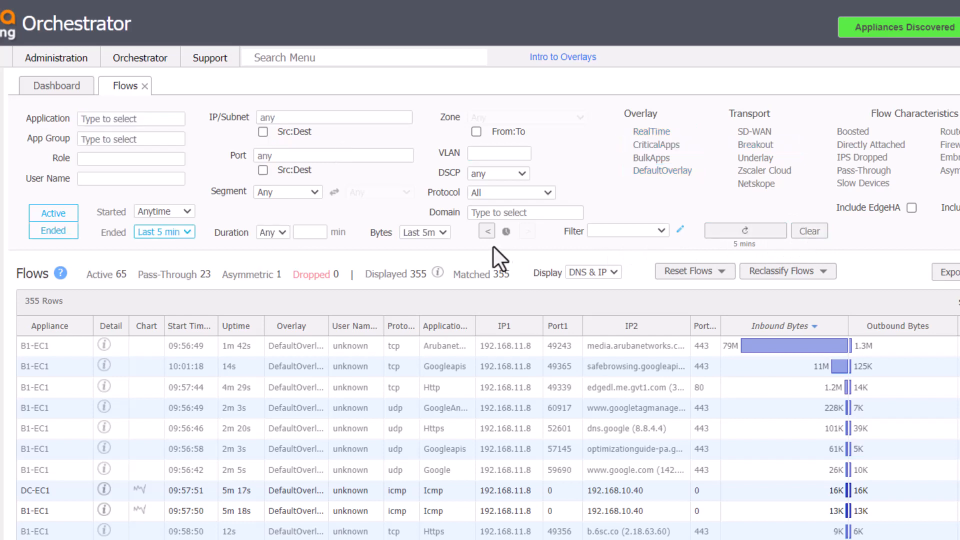
pyautogui.click(427, 233)
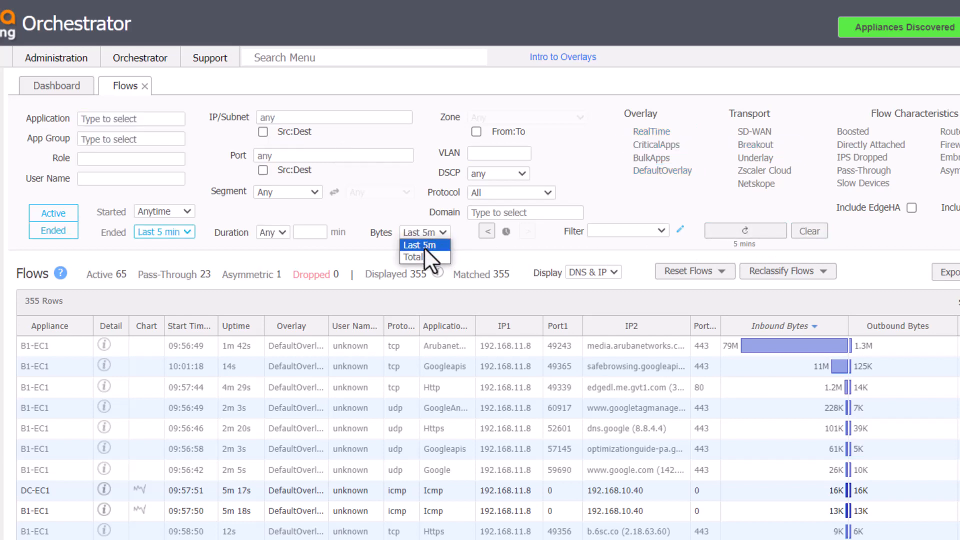
pyautogui.click(422, 256)
pyautogui.click(742, 231)
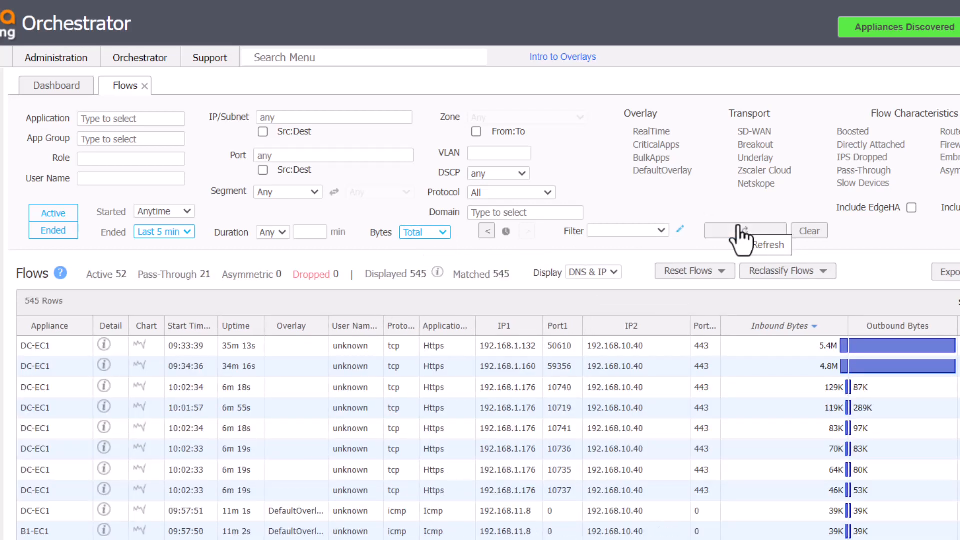
# Set Bytes back to Last 5m and apply the filter to the flow list.
pyautogui.click(416, 233)
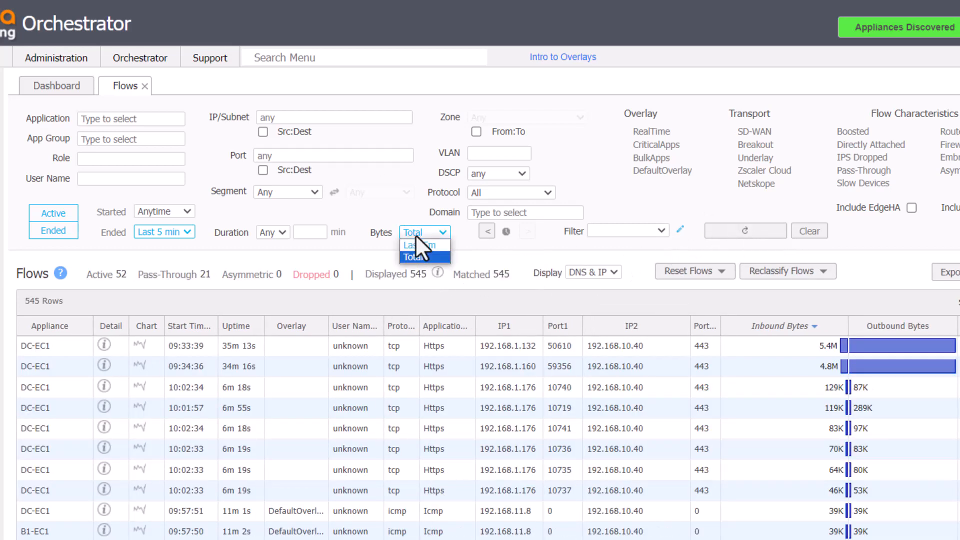
pyautogui.click(410, 242)
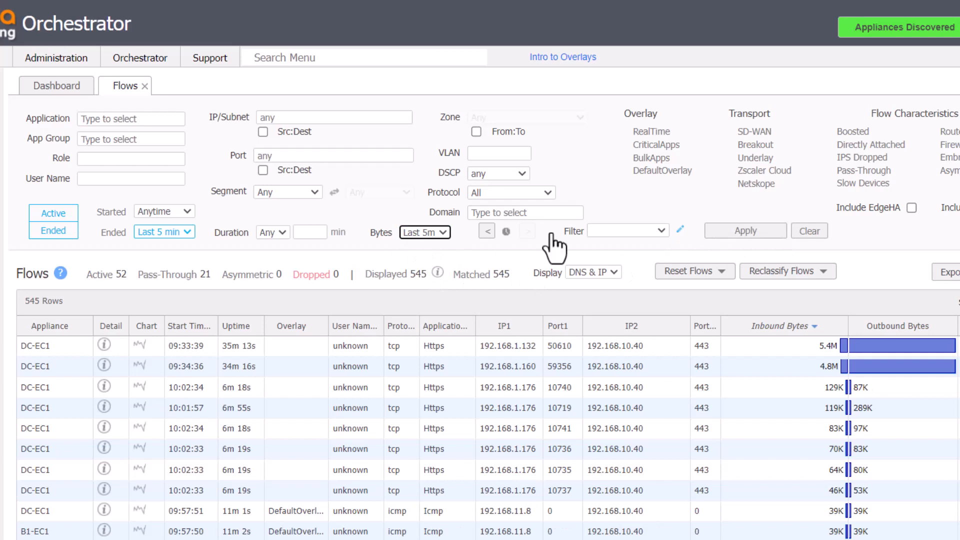
pyautogui.click(735, 234)
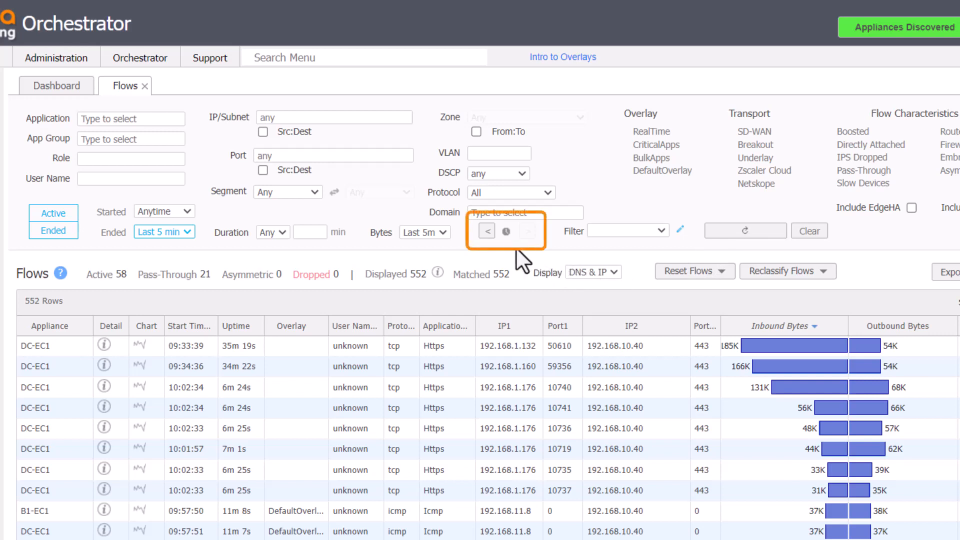
# Step back through the previously used flow filters to the one with IP/Subnet 192.168.1.0.
pyautogui.click(484, 235)
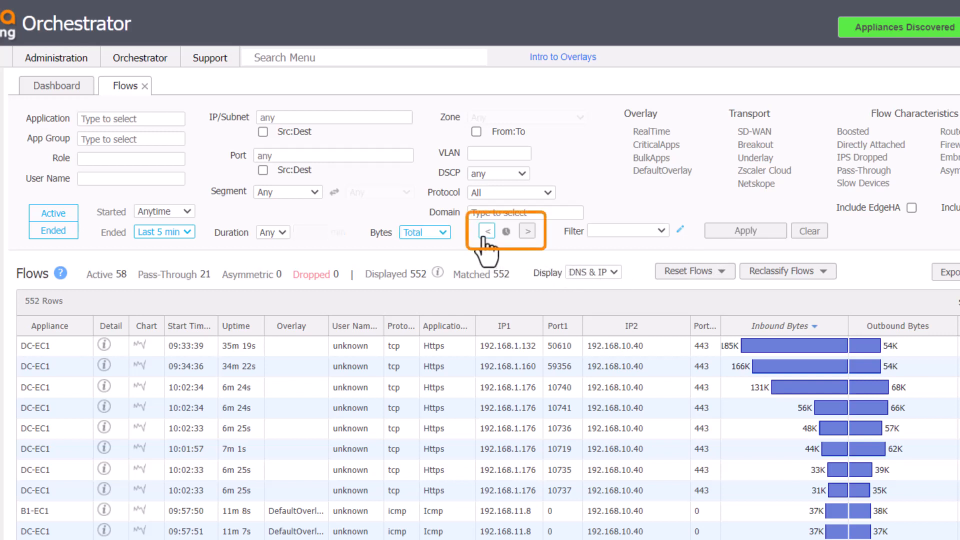
pyautogui.click(484, 235)
pyautogui.click(484, 237)
pyautogui.click(484, 237)
pyautogui.click(484, 237)
pyautogui.click(484, 237)
pyautogui.click(484, 237)
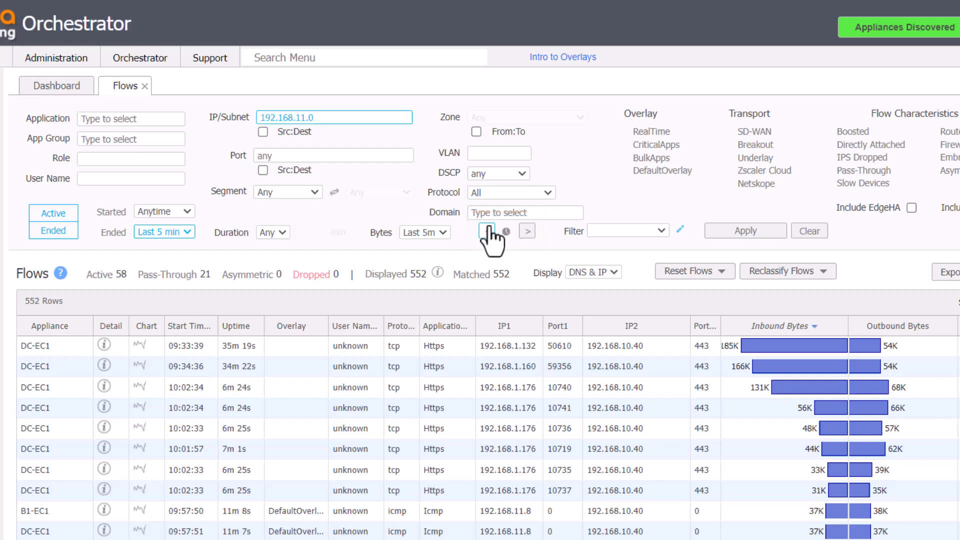
pyautogui.click(488, 231)
pyautogui.click(487, 231)
# Examine the list of saved flow filters and their editing dialog, leaving it without changes.
pyautogui.click(662, 230)
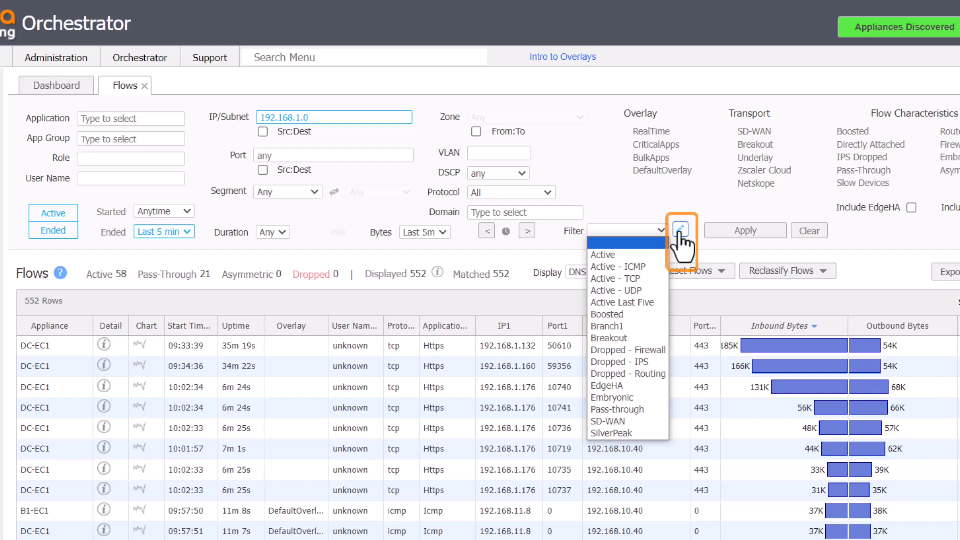
pyautogui.click(680, 231)
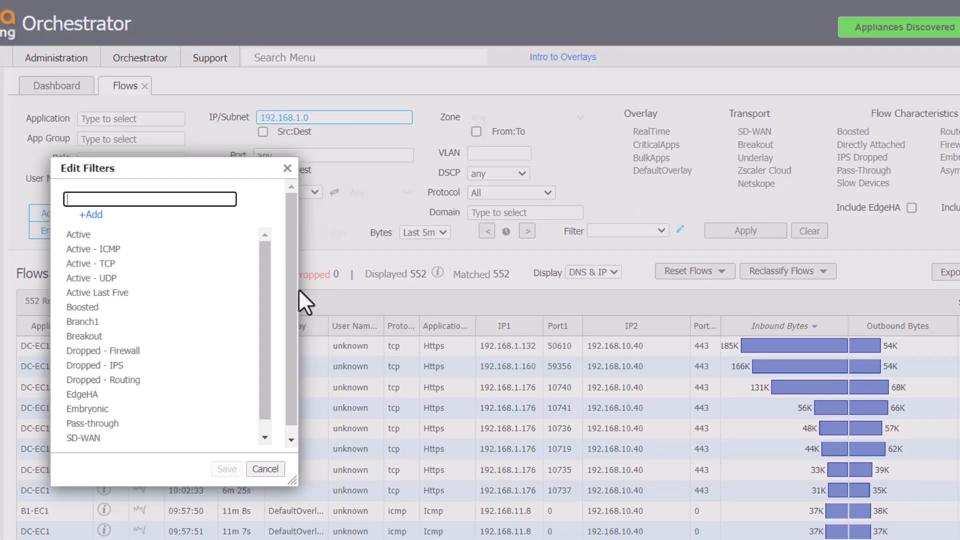
pyautogui.click(266, 469)
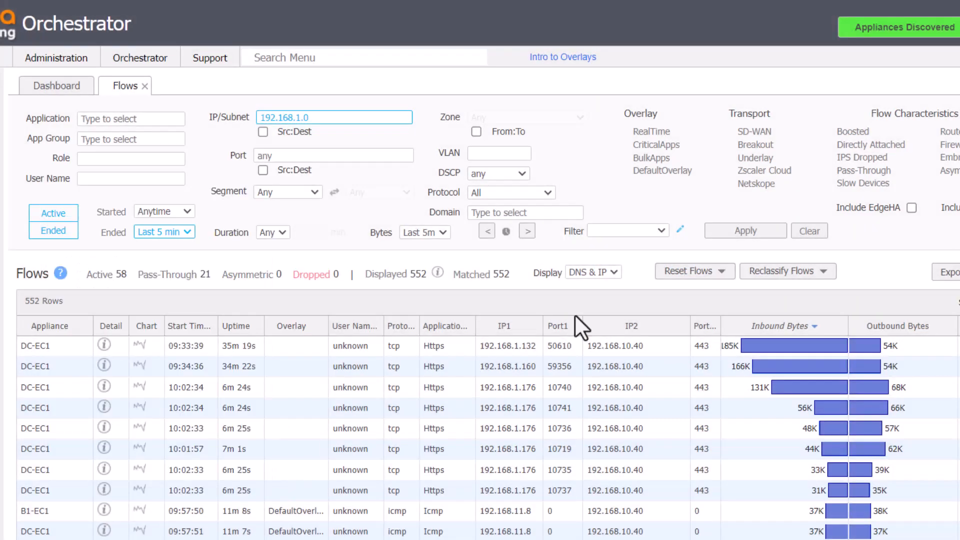
# Clear the recalled IP/Subnet criterion from the flow filter.
pyautogui.click(810, 232)
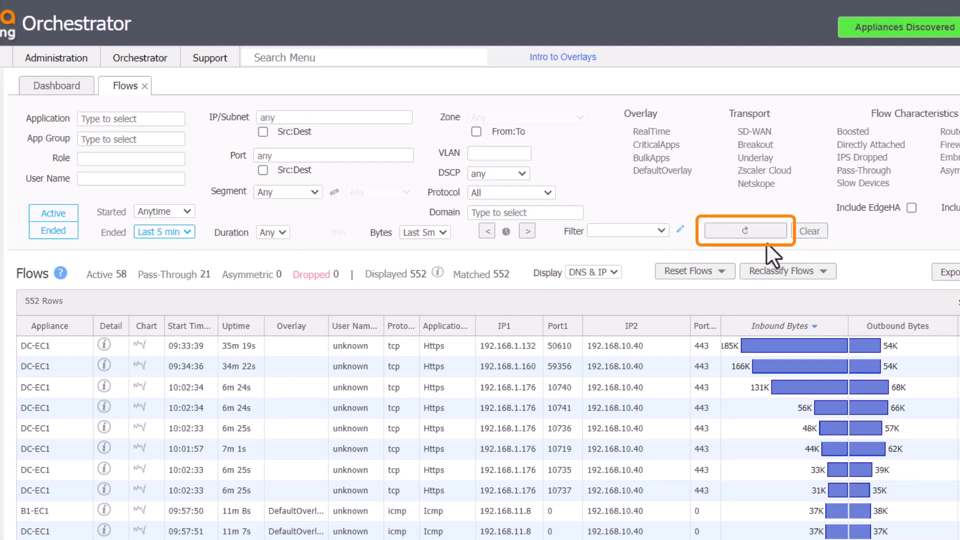